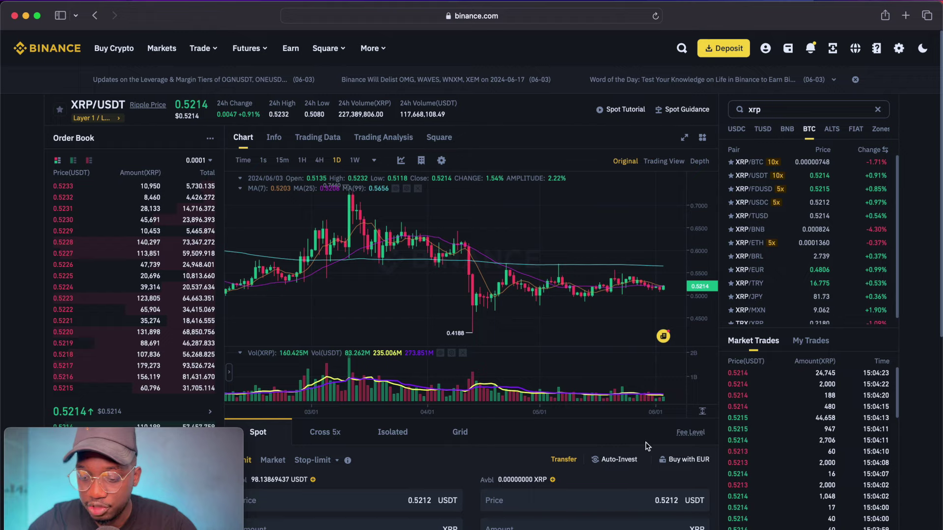
Step: Buy XRP with a spot market order that spends 100% of the available USDT
click(265, 231)
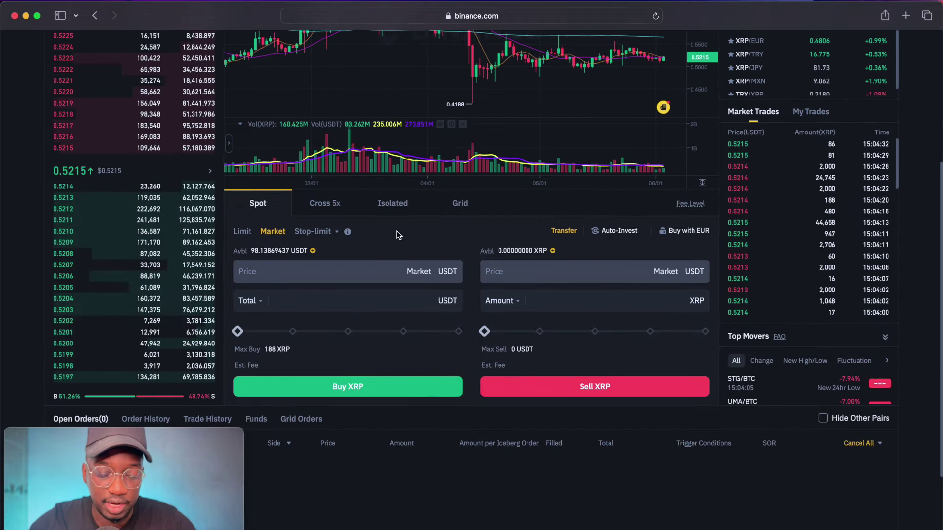
drag(237, 332, 461, 335)
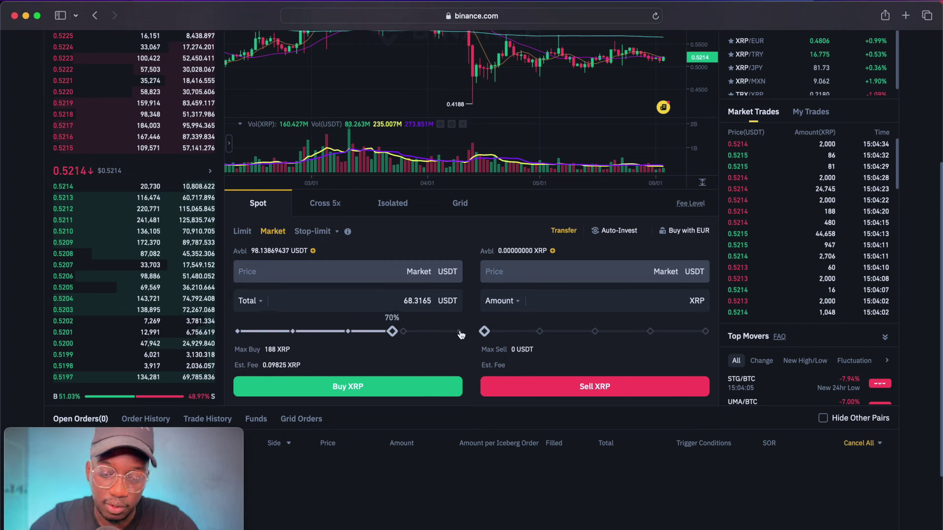
click(461, 335)
click(391, 388)
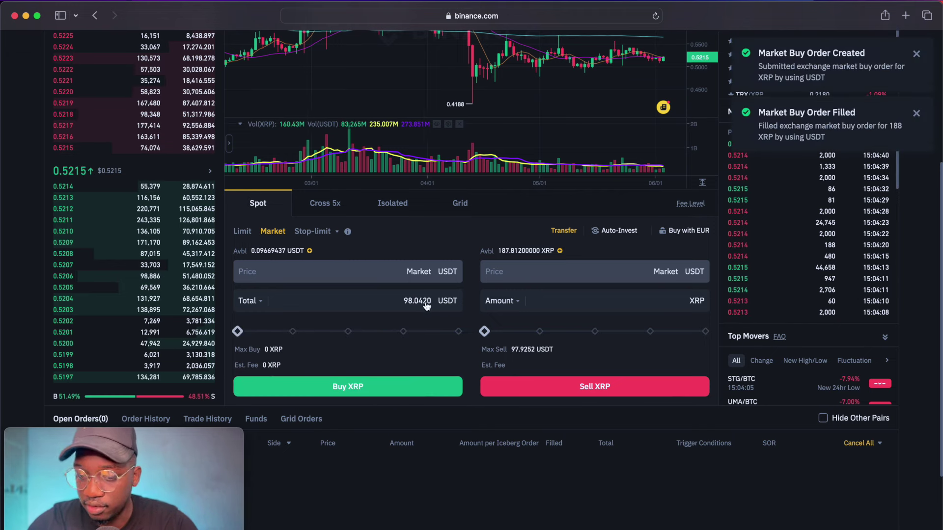
Step: Open the spot wallet from the account's assets and check the available XRP balance
scroll(475, 342, up, 5)
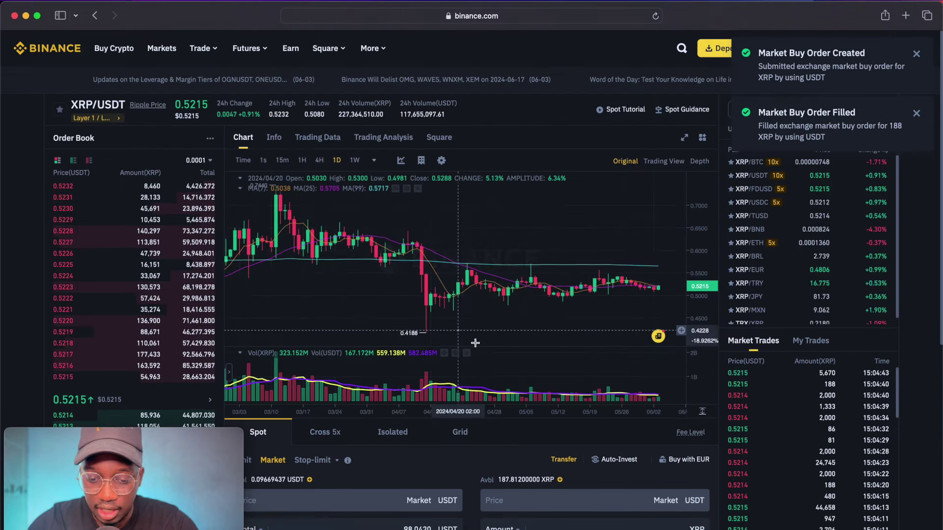
scroll(475, 342, up, 2)
mouse_move(785, 50)
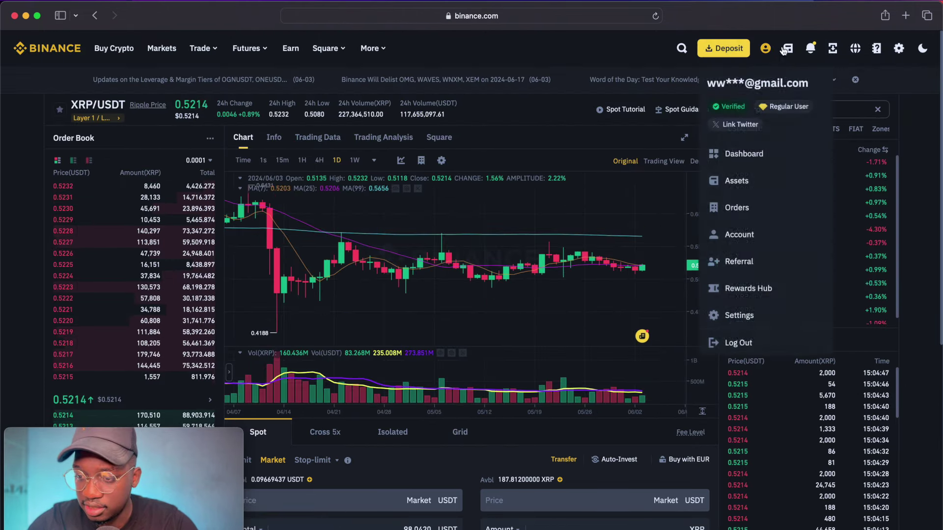
click(777, 151)
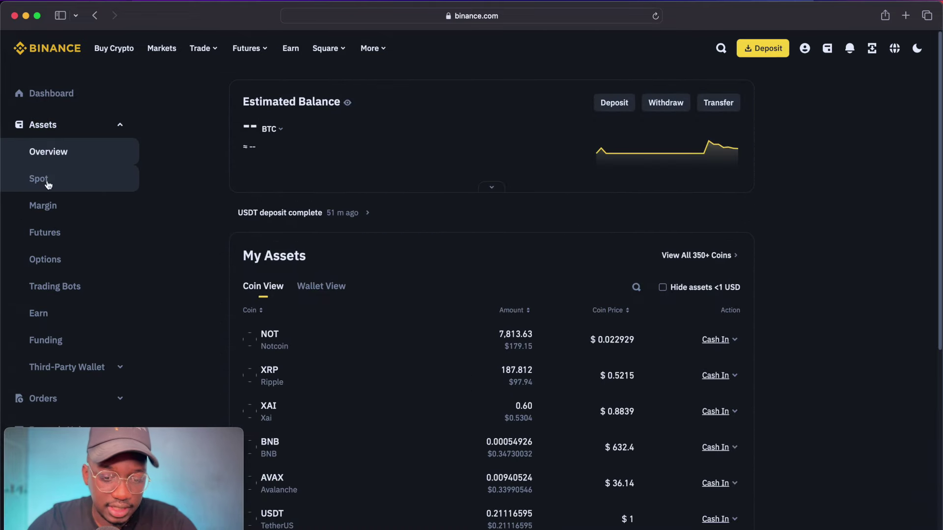
click(39, 179)
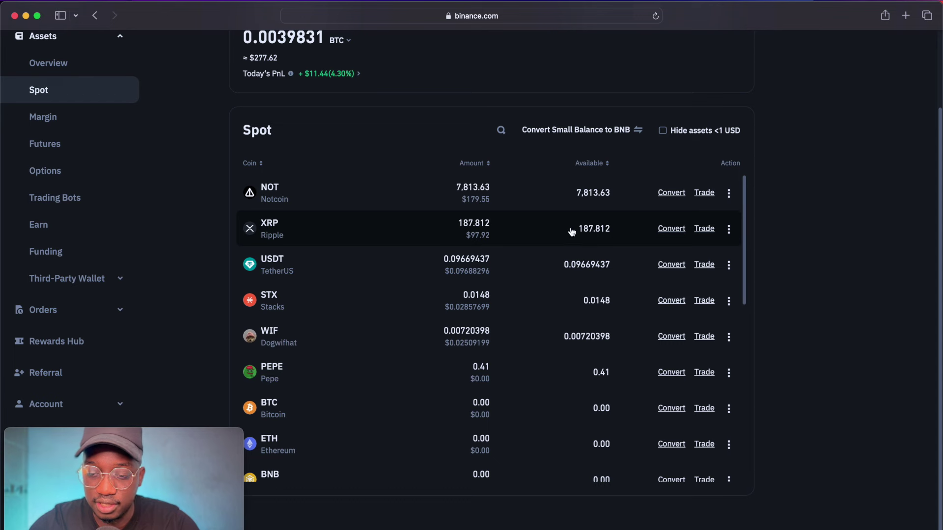
double_click(589, 229)
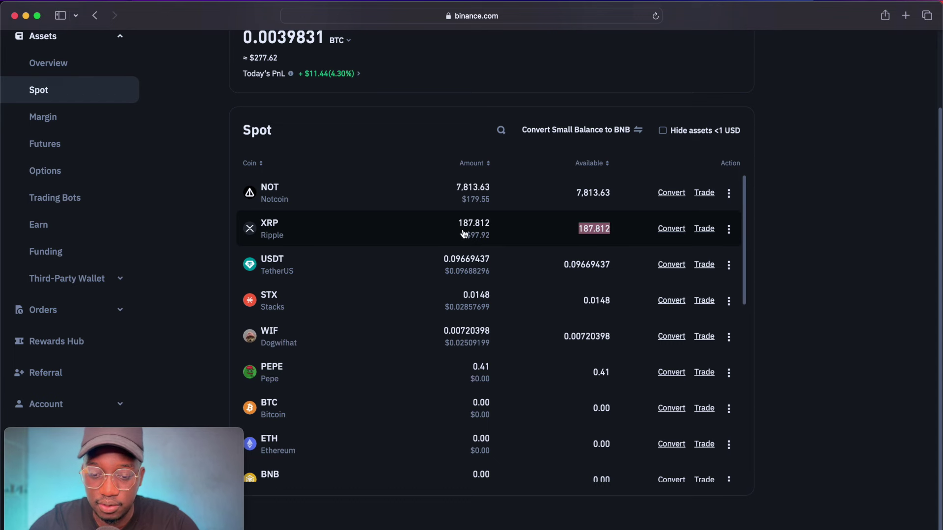
click(483, 238)
click(889, 59)
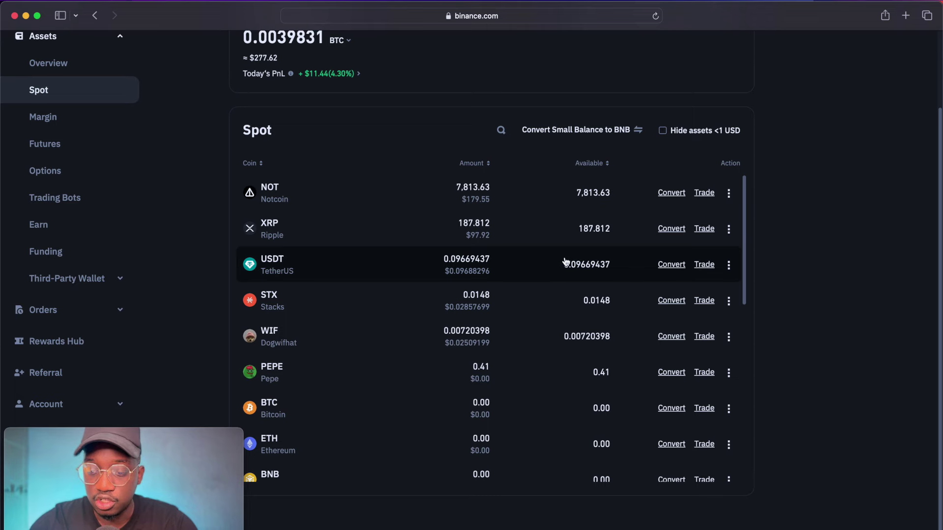
Step: Switch to CoinEx in the other browser and open its crypto deposit page
key(ctrl+Right)
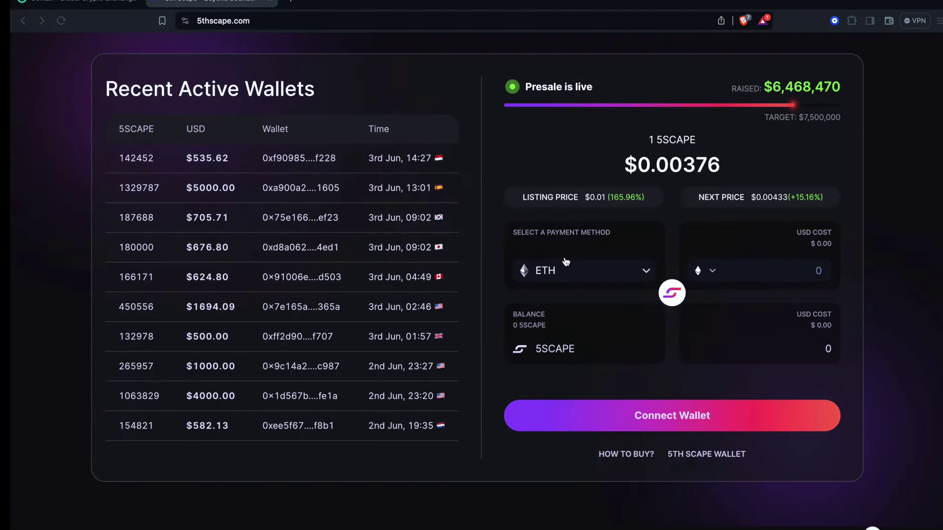
click(74, 6)
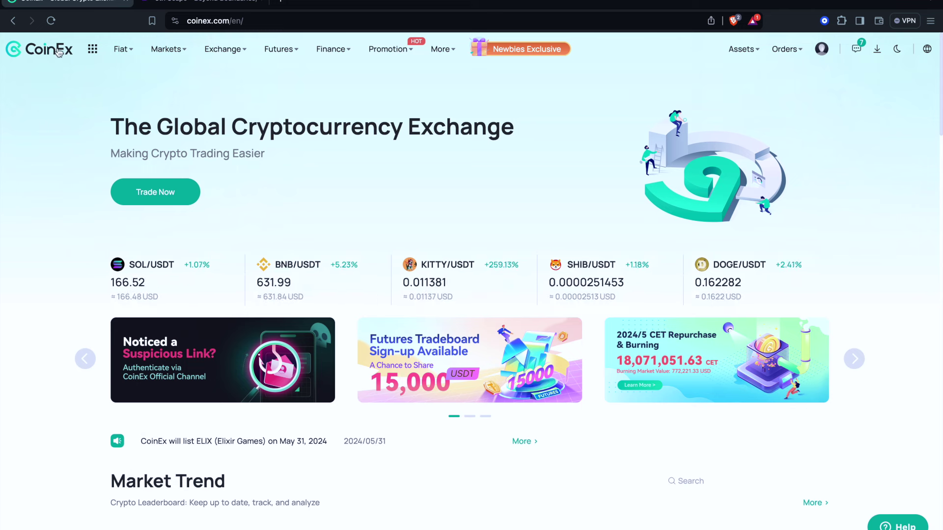
mouse_move(92, 48)
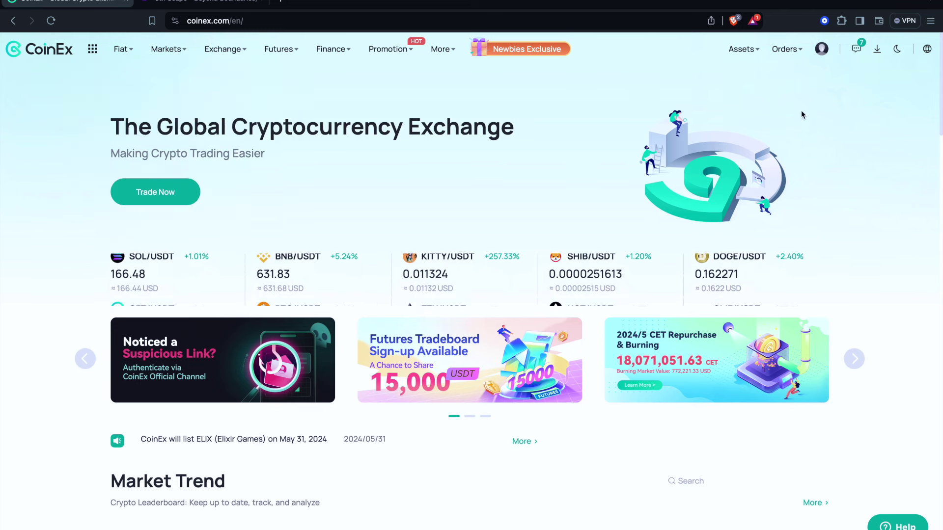
mouse_move(750, 57)
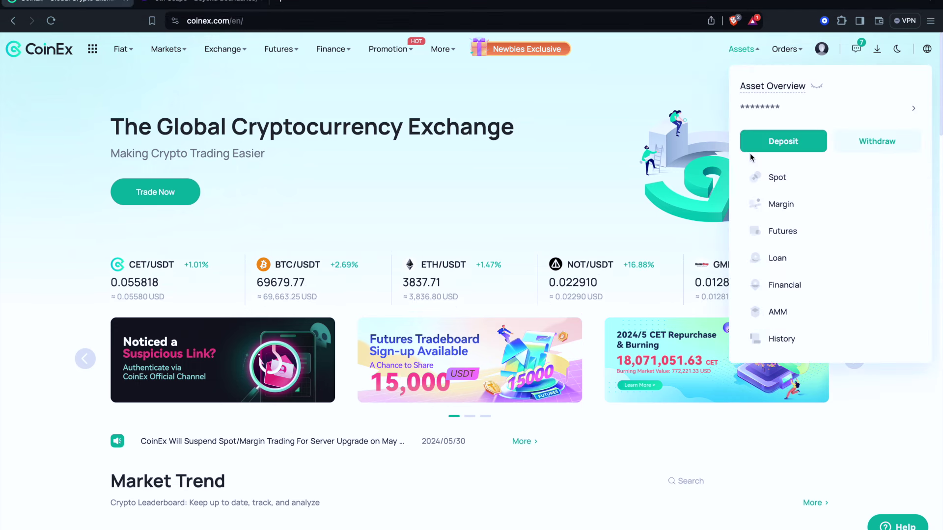
click(797, 143)
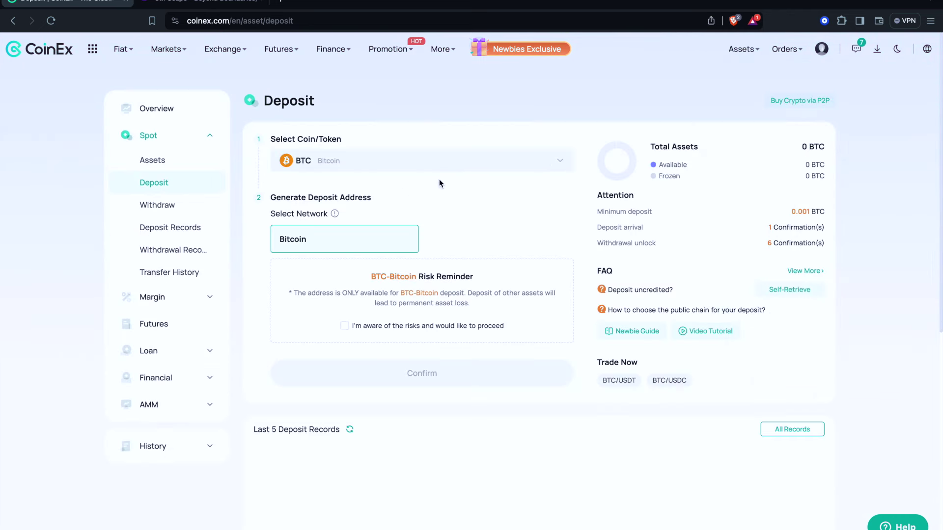
Step: Search the coin list for xrp and select XRP (Ripple) as the coin to deposit
click(548, 160)
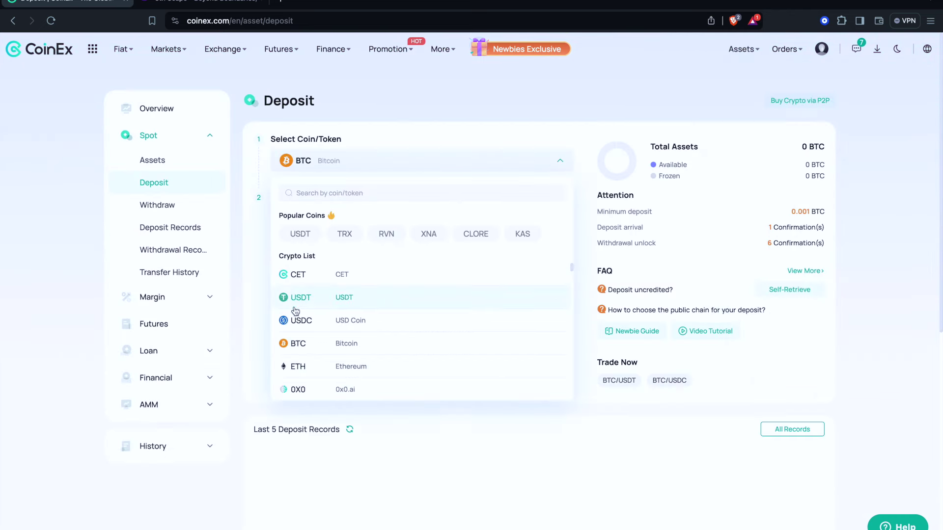
click(325, 192)
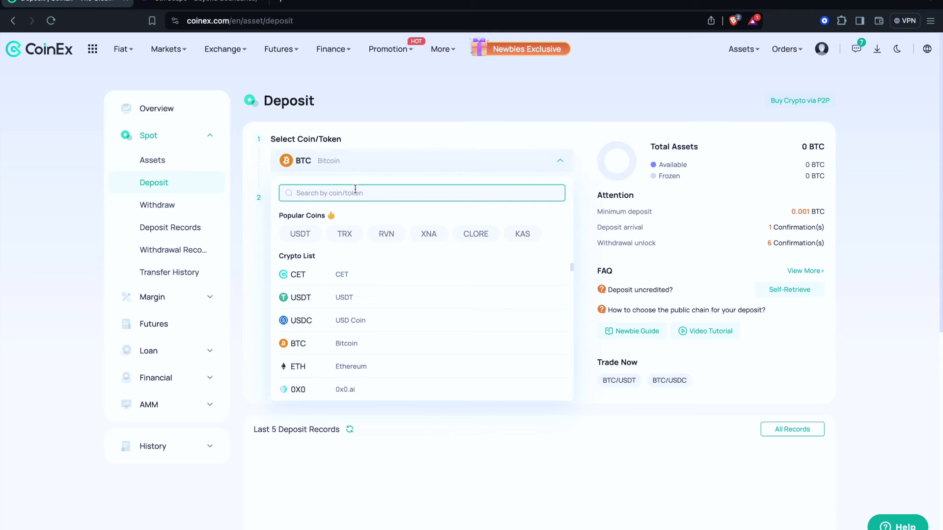
click(337, 157)
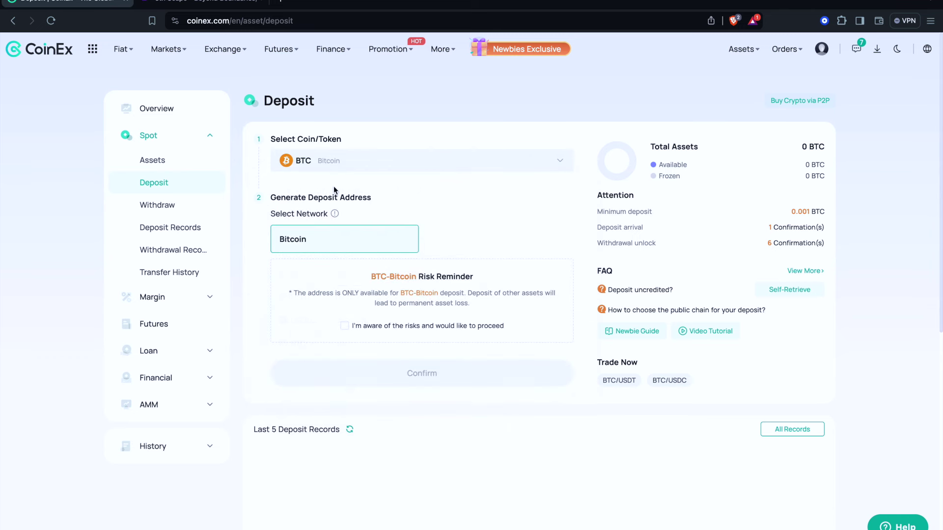
click(332, 162)
click(332, 162)
click(331, 167)
click(330, 195)
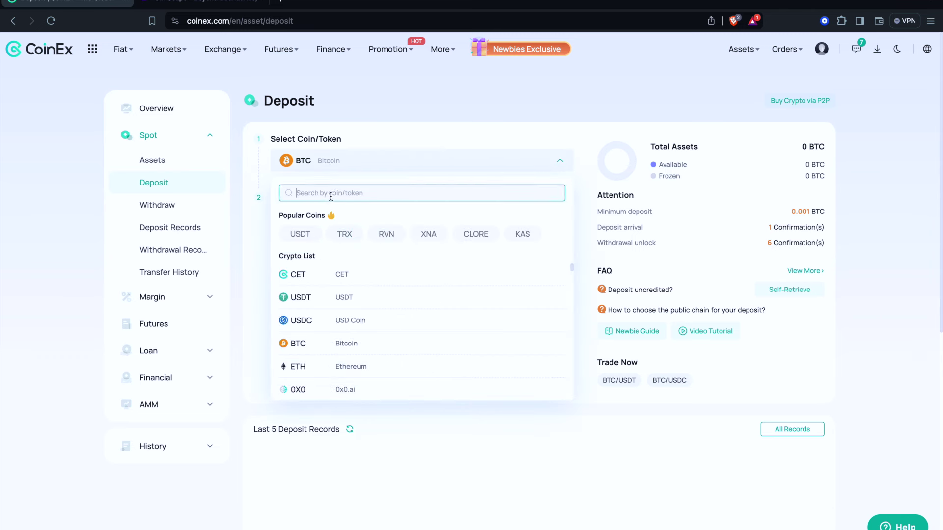
text(xer)
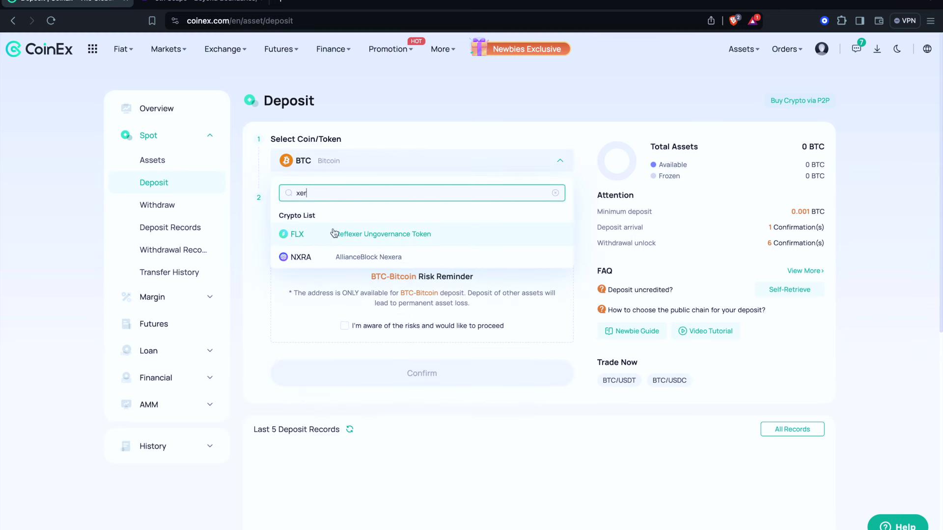
key(BackSpace)
key(BackSpace)
text(rp)
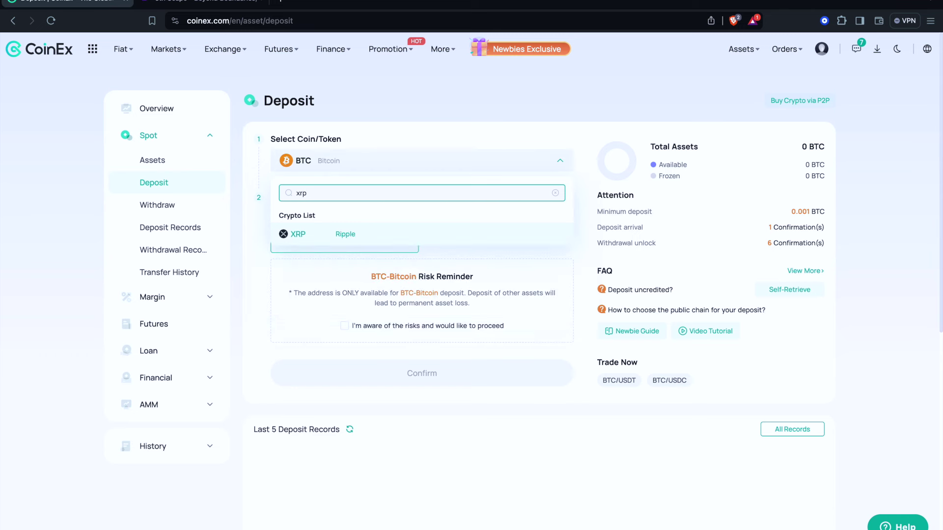
click(334, 233)
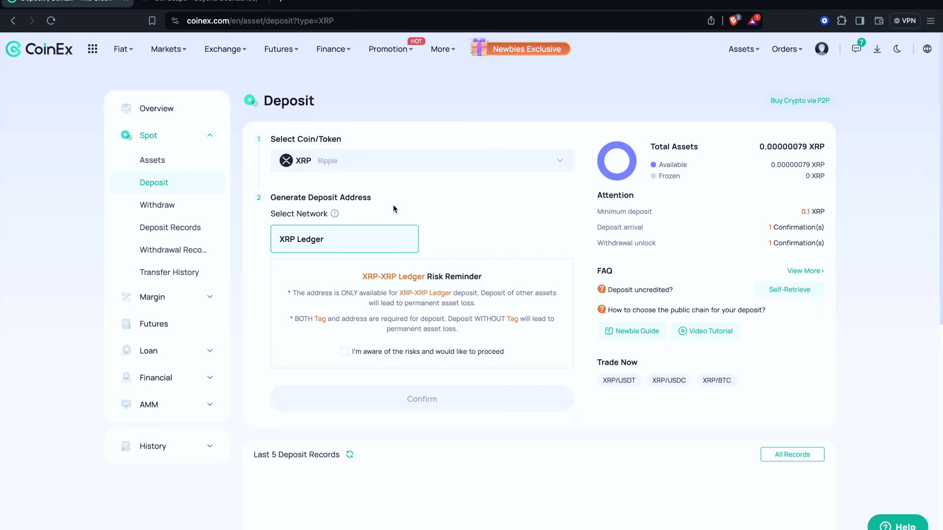
Step: Generate the XRP deposit address on the XRP Ledger network, accepting the risk reminder, and copy the address
click(372, 238)
click(350, 352)
click(453, 393)
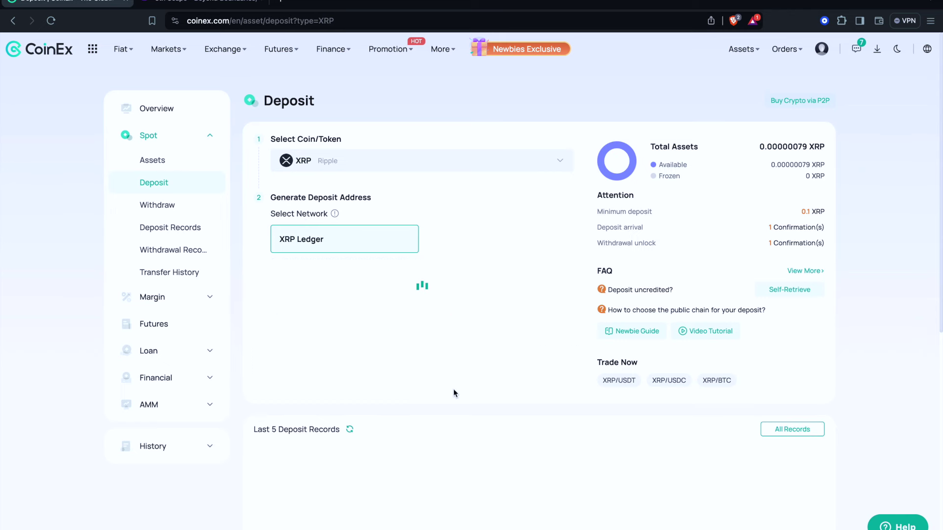
click(540, 295)
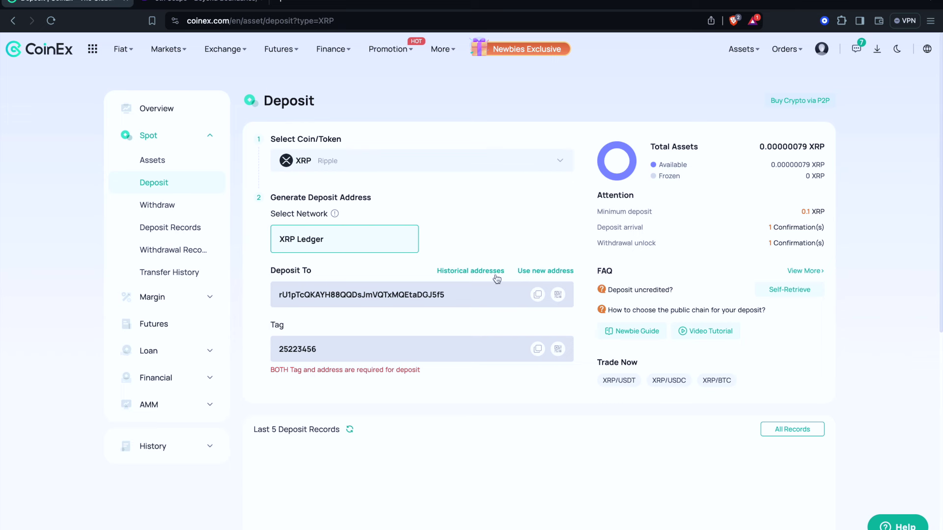
click(541, 295)
click(537, 294)
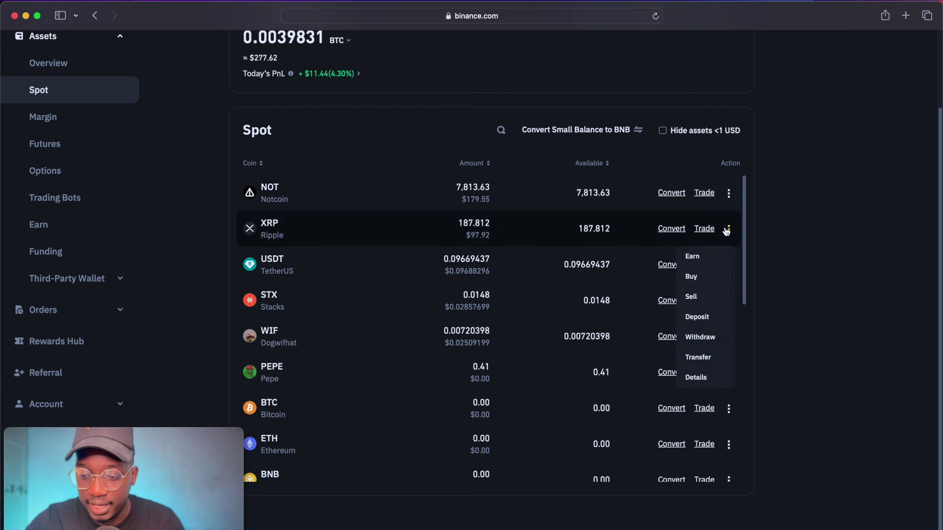
Step: Switch back to Binance and set up an XRP withdrawal to the copied deposit address over the XRP (Ripple) network
mouse_move(730, 231)
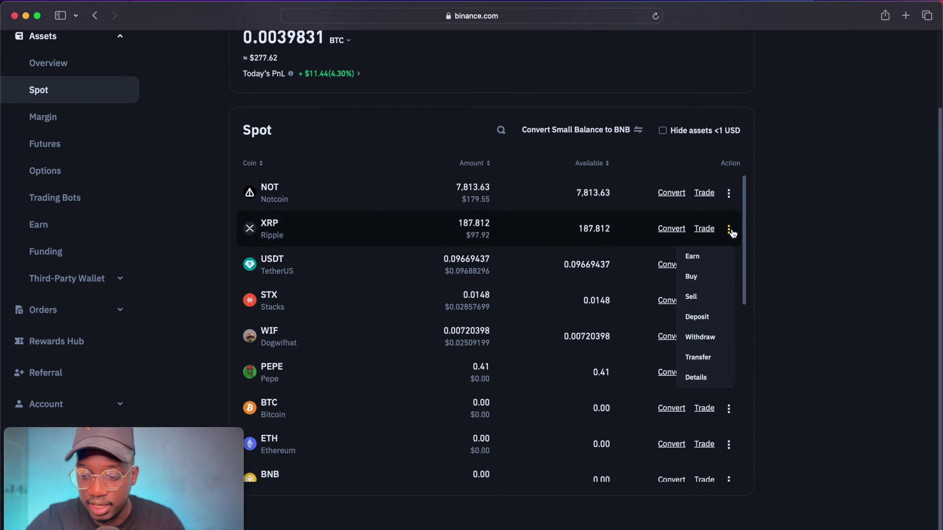
click(709, 342)
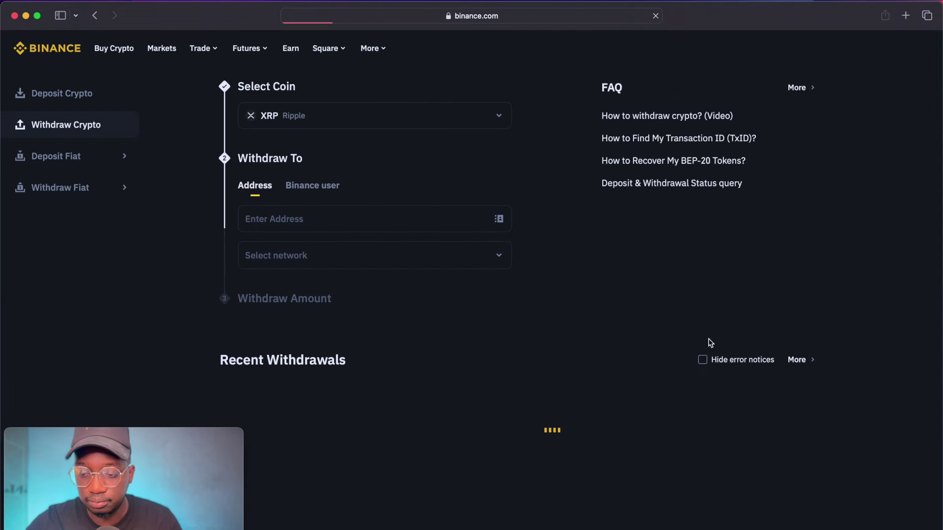
click(297, 217)
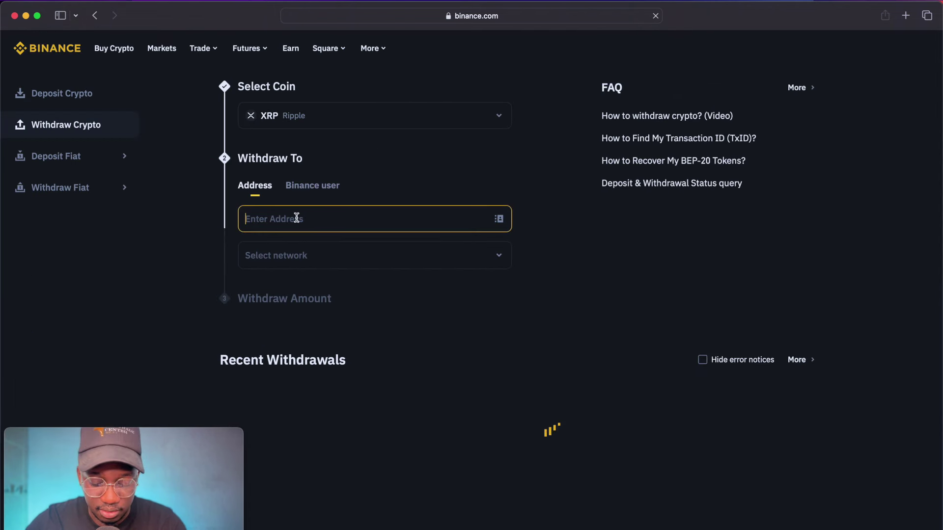
key(super+v)
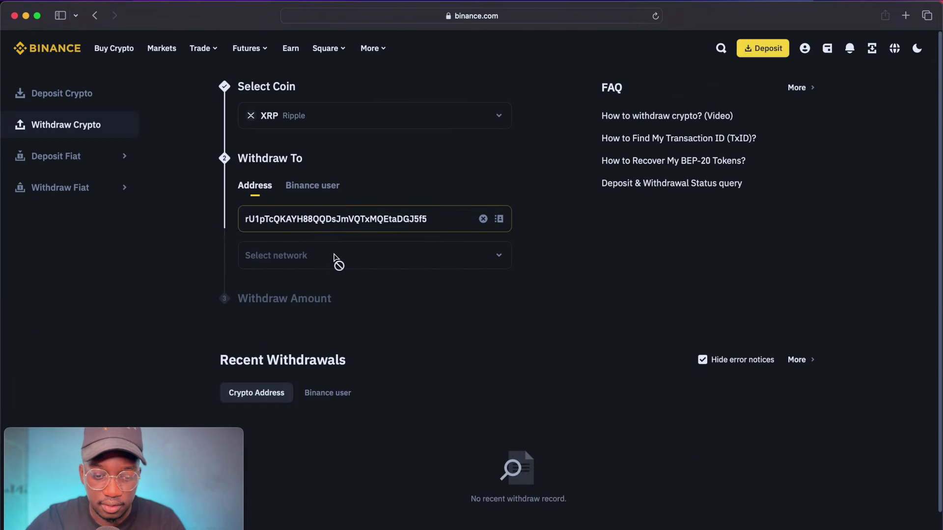
click(337, 258)
click(336, 354)
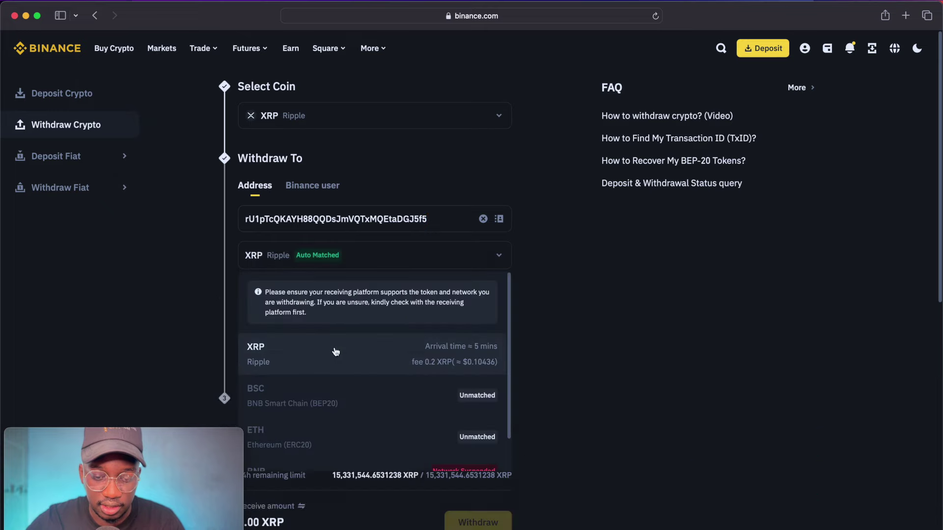
click(480, 353)
Step: Copy the deposit tag from CoinEx and paste it as the memo of the Binance withdrawal
click(319, 293)
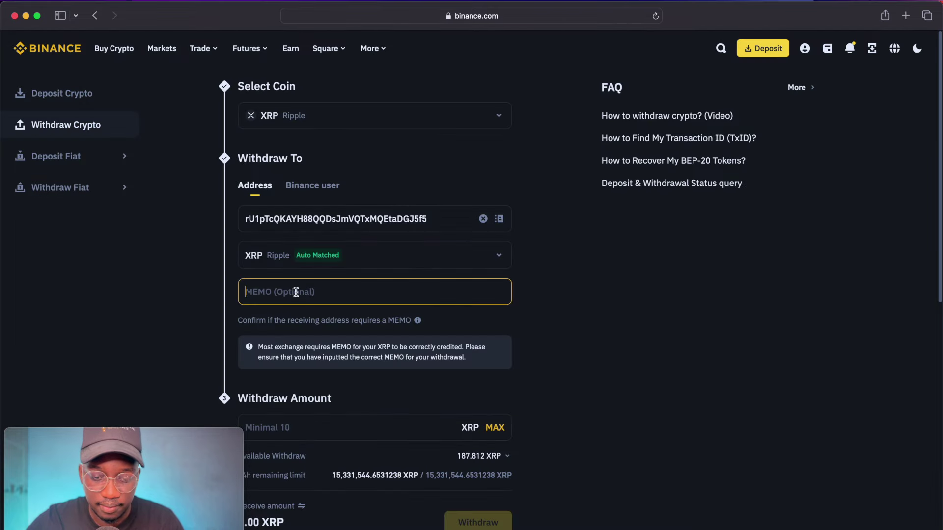
key(ctrl+Right)
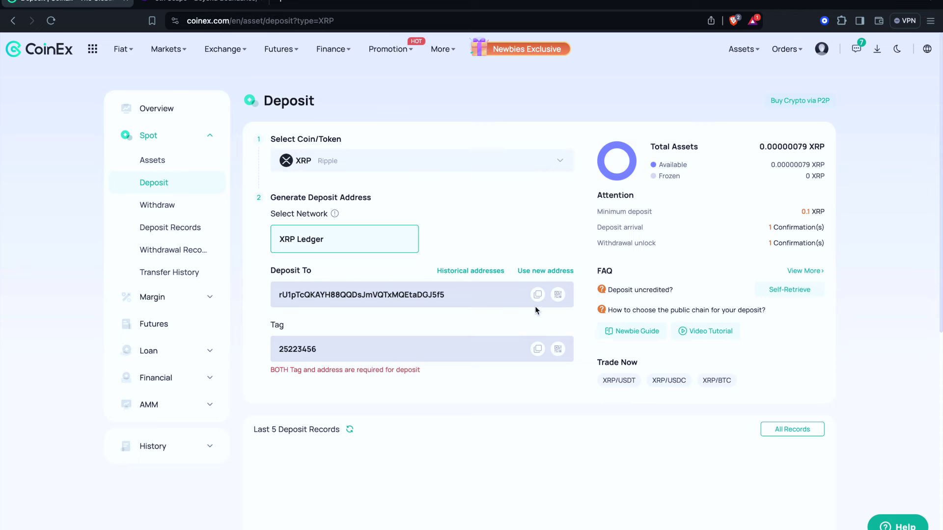
click(538, 349)
key(ctrl+Left)
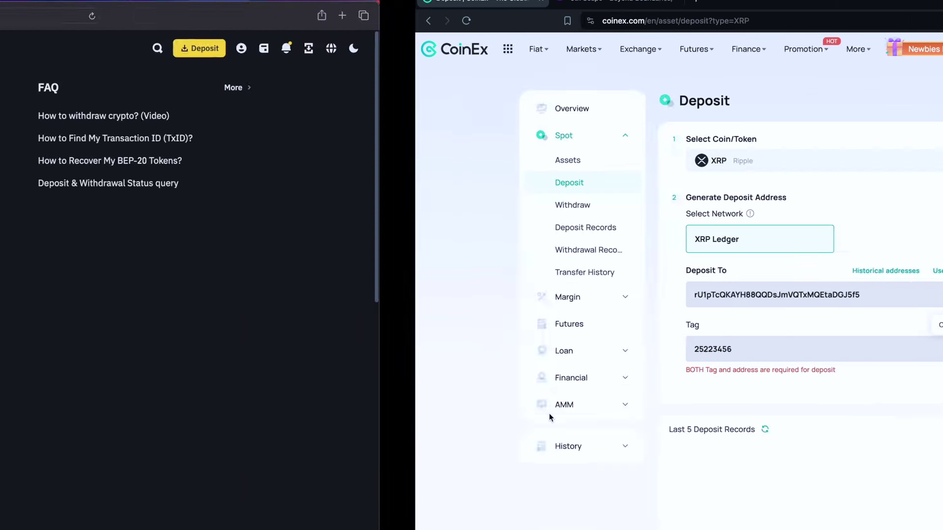
click(290, 293)
key(super+v)
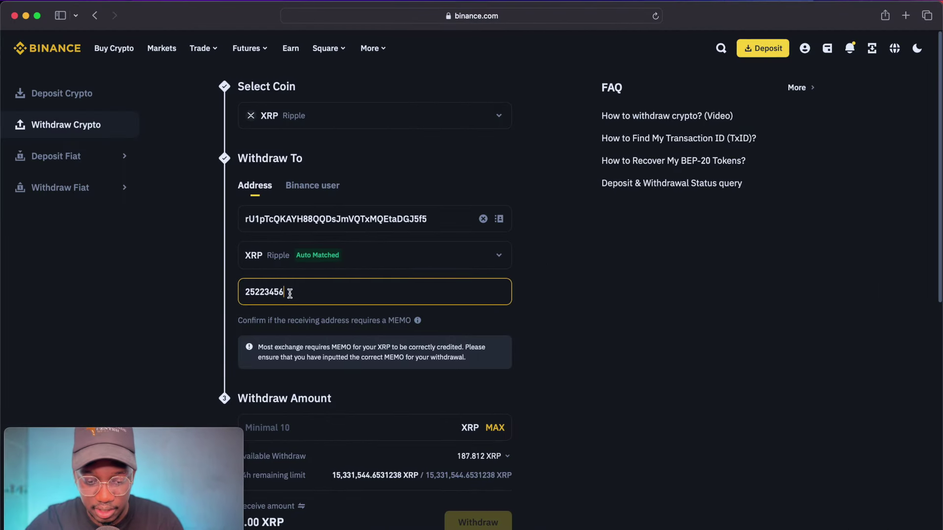
Step: Set the withdrawal amount to the maximum available, 187.812 XRP
scroll(620, 369, down, 2)
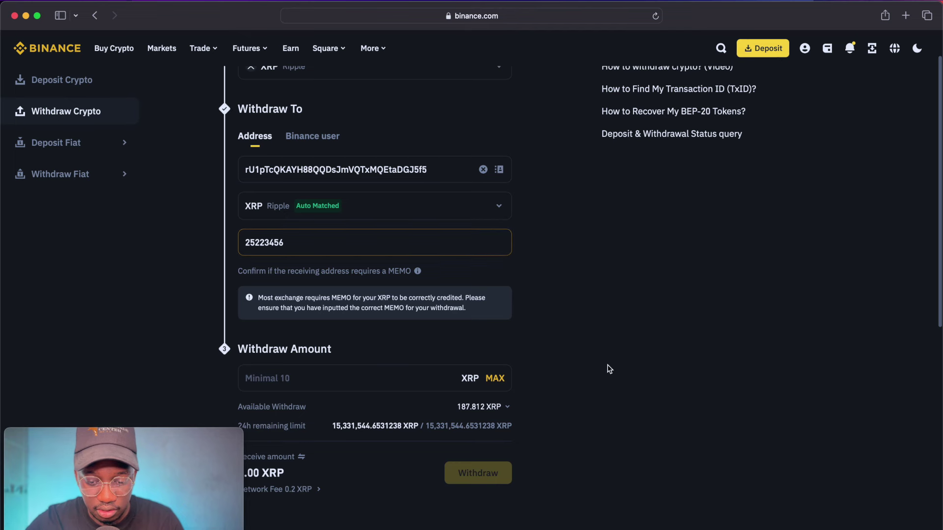
click(495, 379)
scroll(663, 368, down, 5)
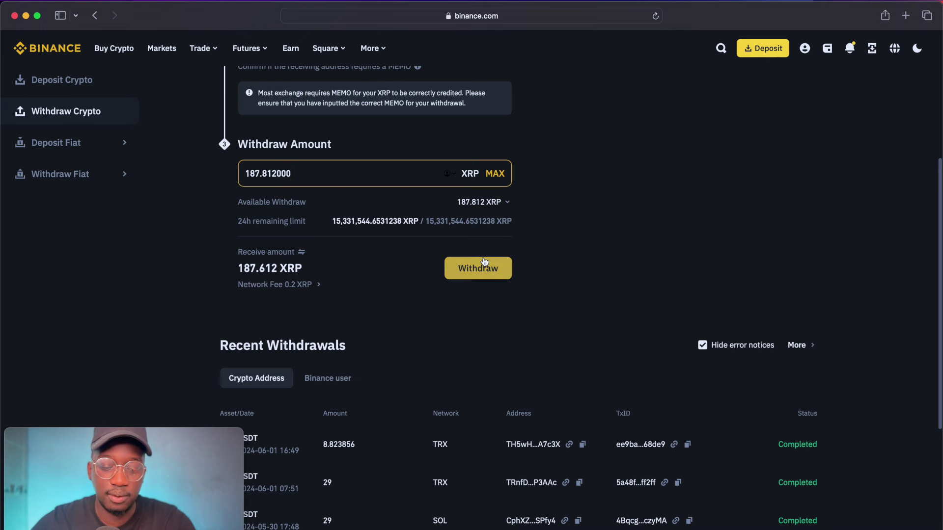
Step: Submit the XRP withdrawal, check its address, network, amount and memo in the summary, and continue with it
click(488, 272)
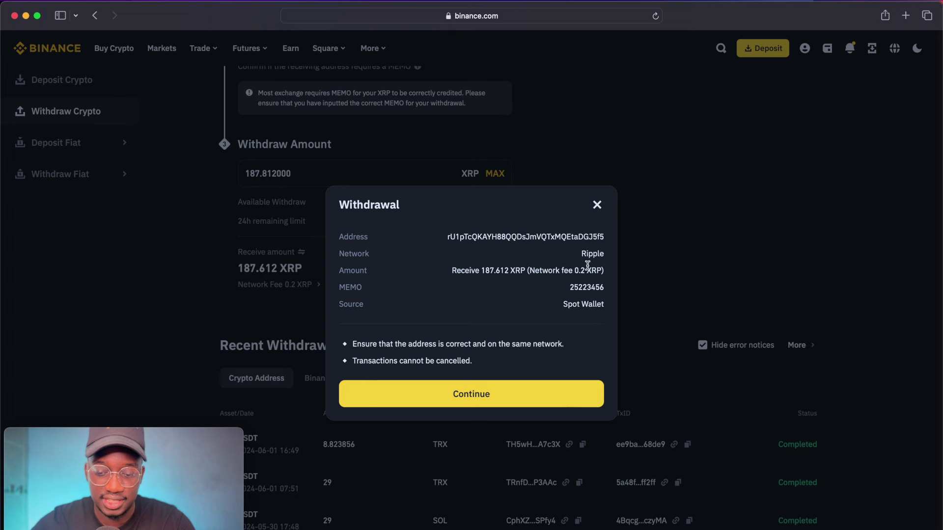
triple_click(563, 261)
click(551, 291)
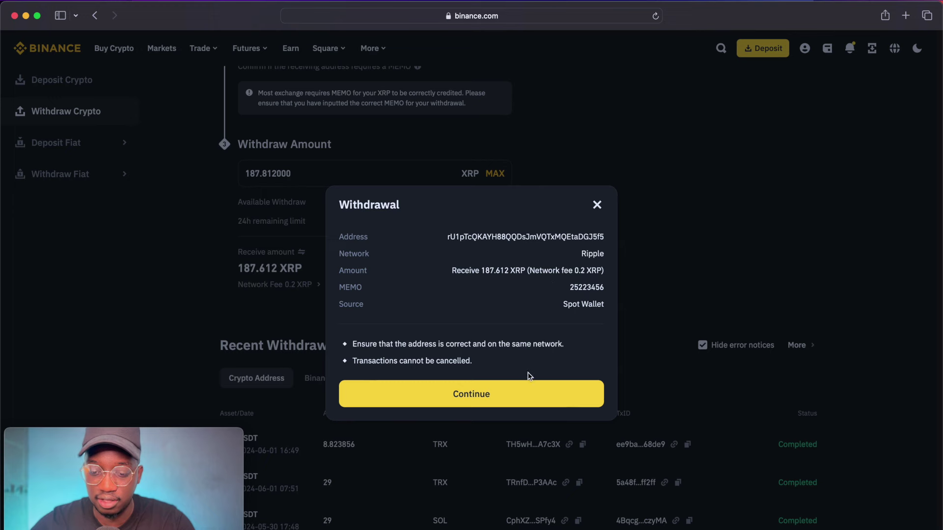
click(535, 388)
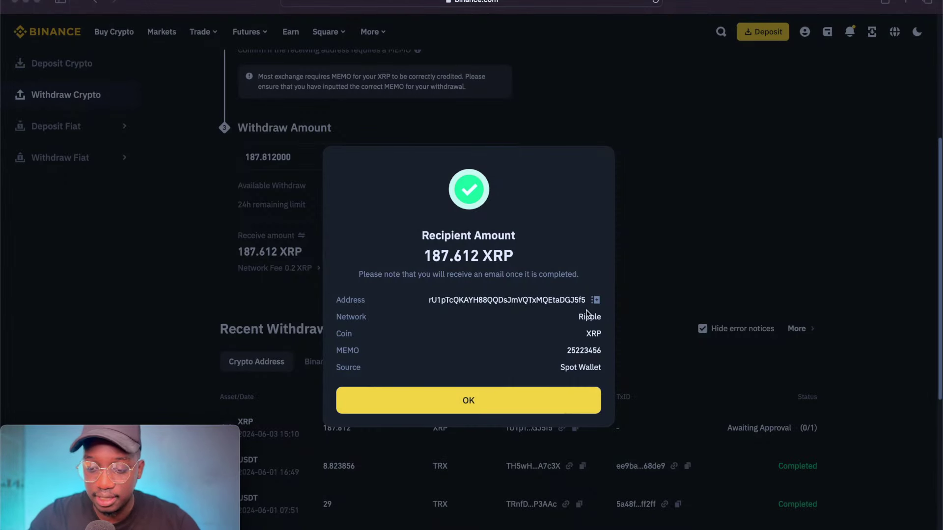
Step: Dismiss the completed withdrawal summary and check the XRP entry in the recent withdrawals list
key(ctrl+Right)
key(ctrl+Left)
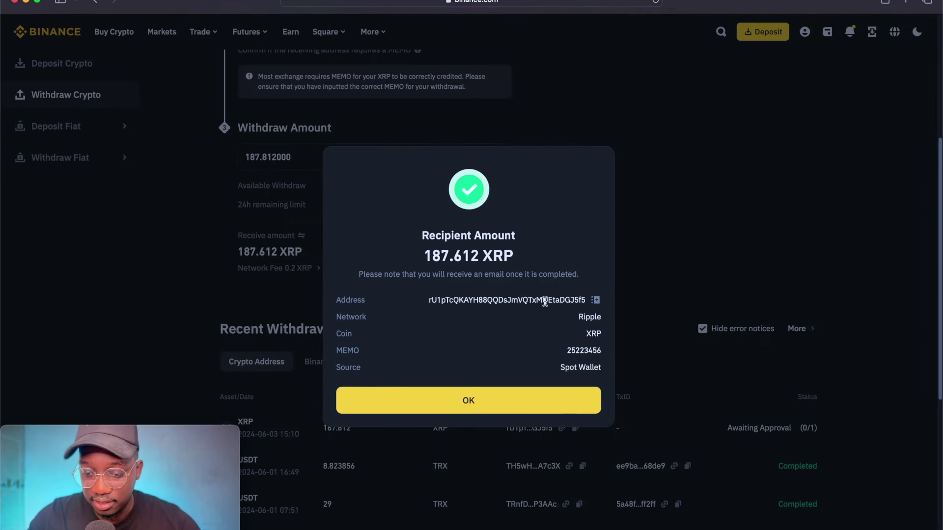
click(524, 386)
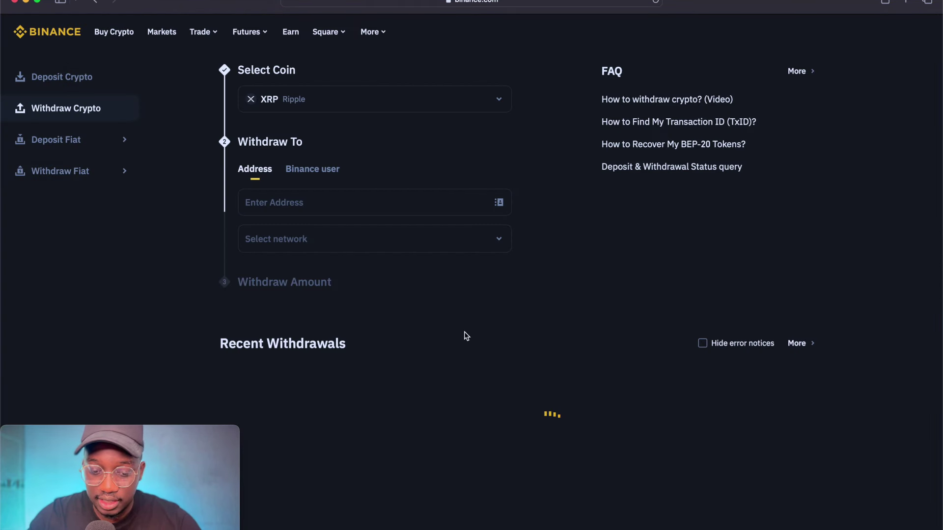
scroll(352, 399, down, 3)
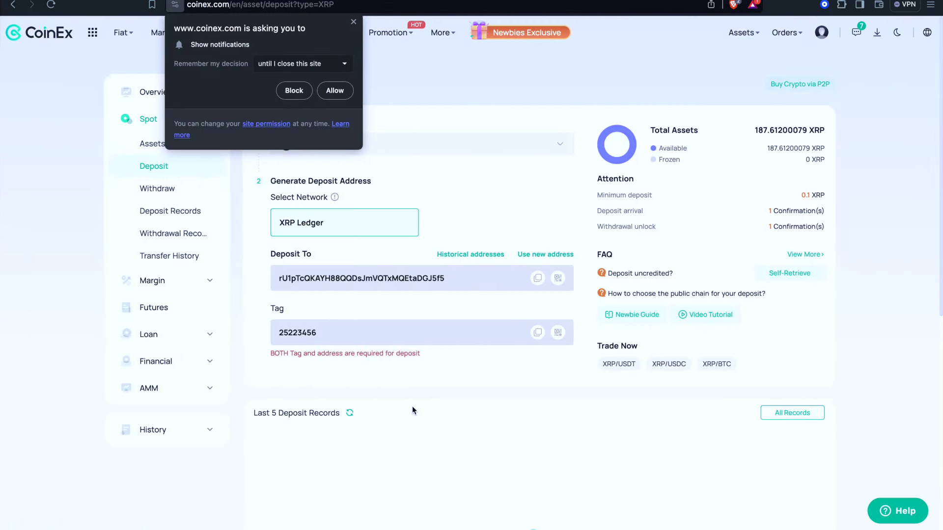
Step: On the CoinEx deposit page, dismiss the notification permission request and check the last five deposit records
click(354, 21)
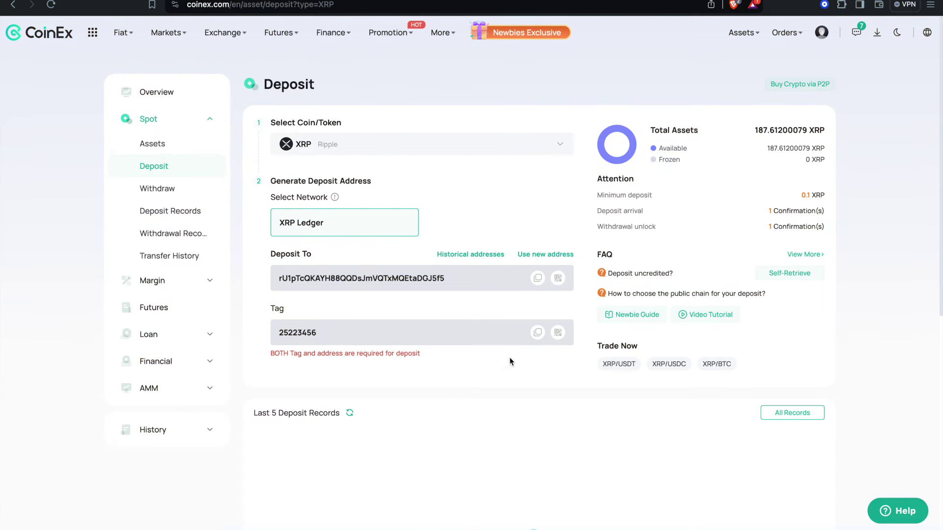
scroll(509, 345, down, 3)
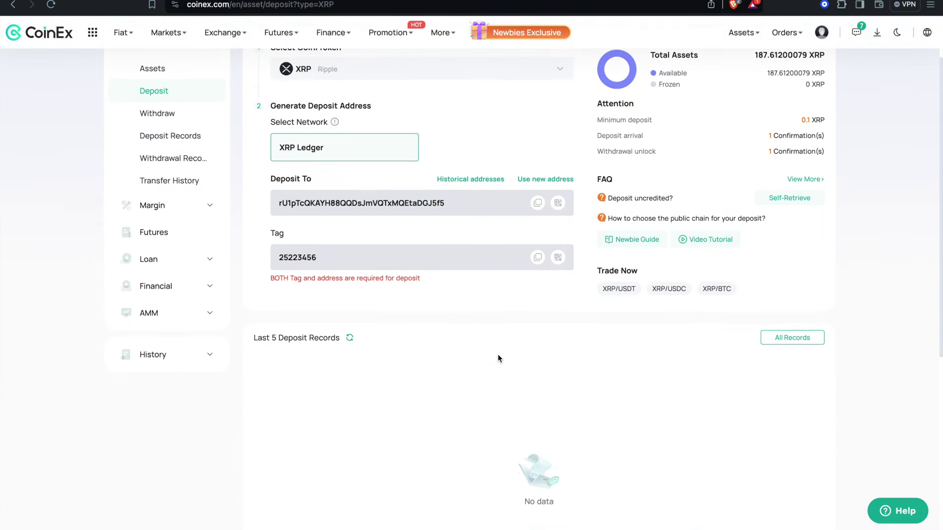
scroll(491, 359, up, 3)
Step: Reveal the hidden asset balance and open the CoinEx spot assets to check the XRP holding
mouse_move(727, 33)
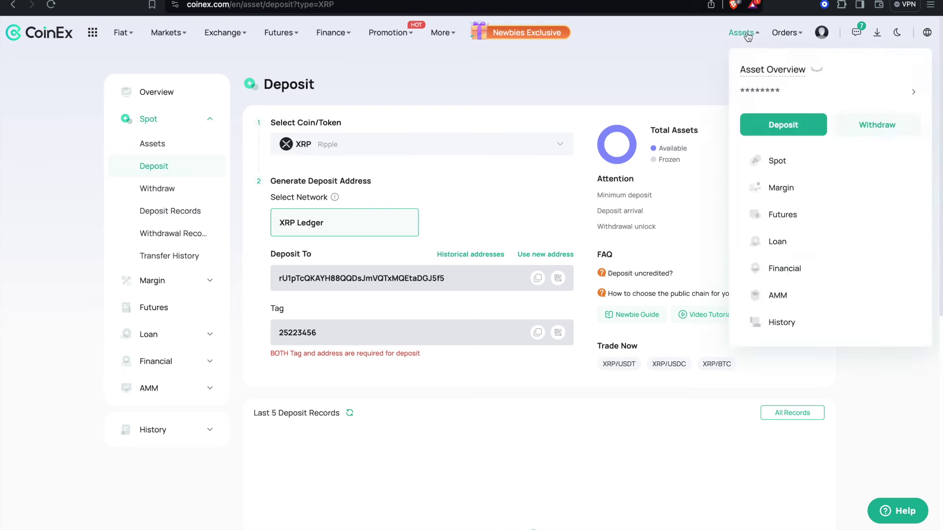
click(817, 69)
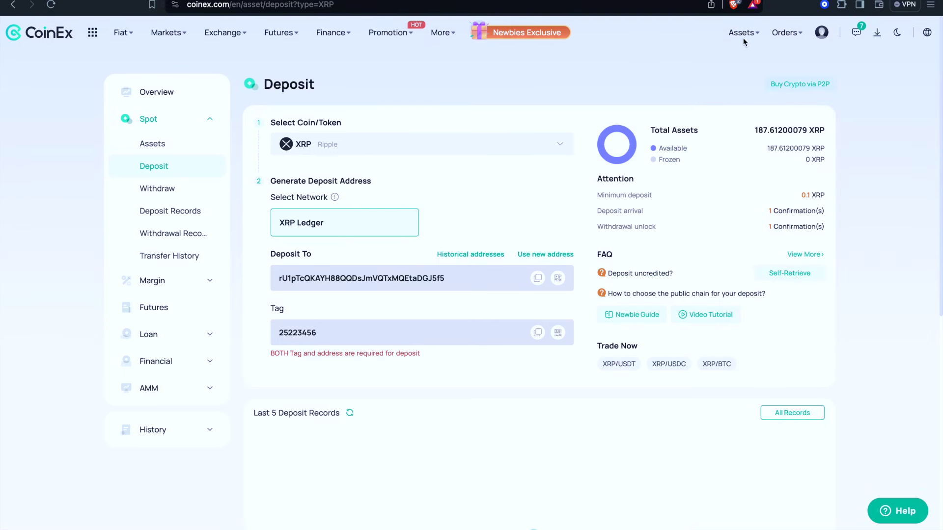
mouse_move(746, 39)
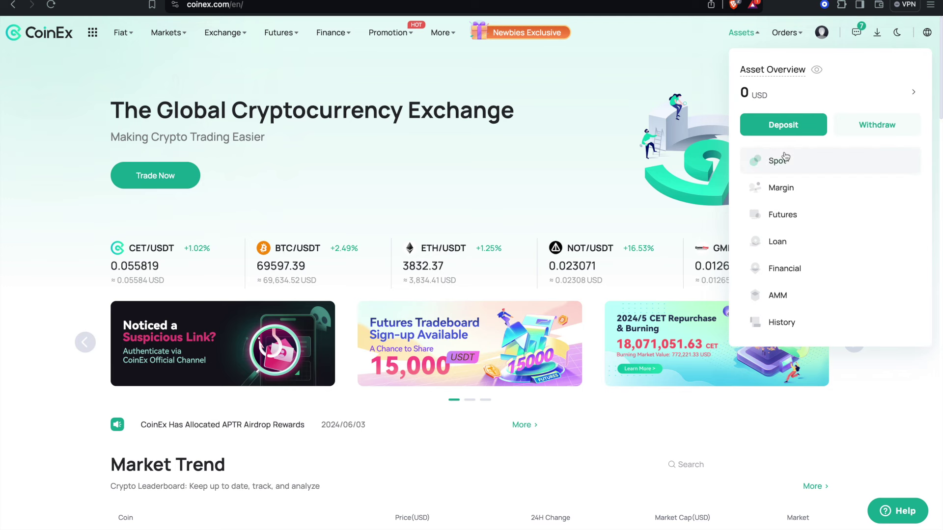
click(790, 168)
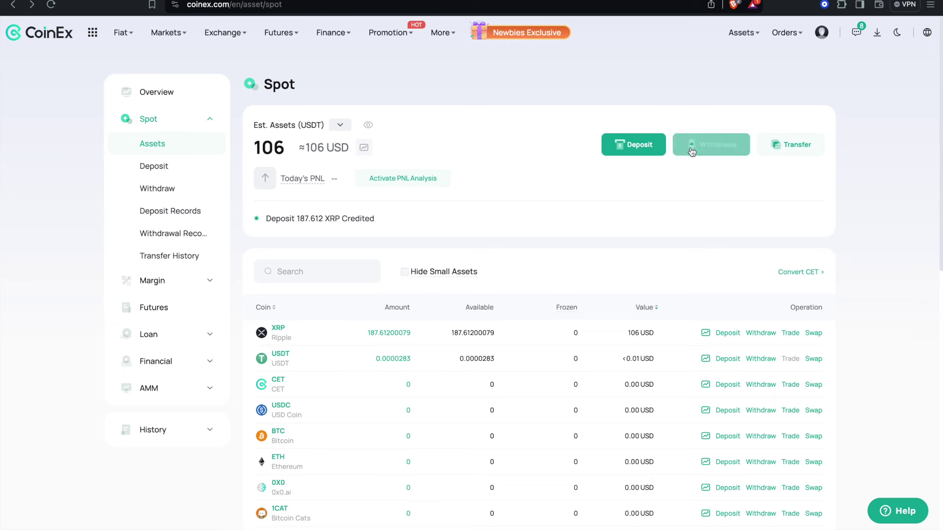
click(732, 144)
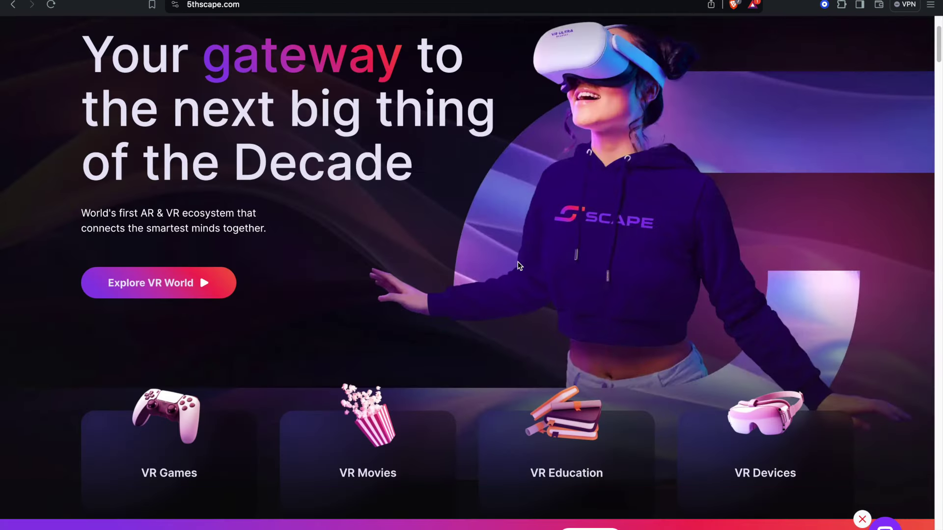
Step: Examine the 5thscape.com homepage and its 5SCAPE token presale section, including the prices, payment methods and recent wallets
scroll(556, 219, up, 3)
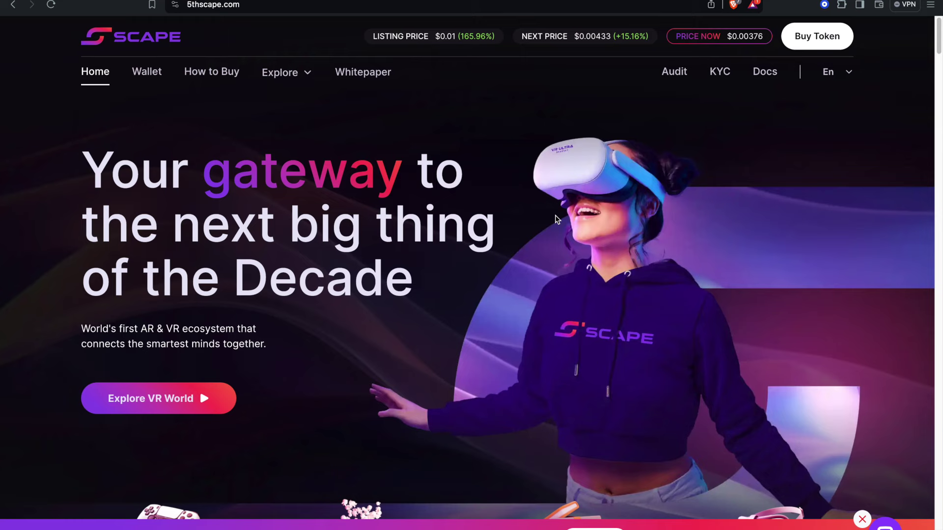
scroll(557, 219, down, 5)
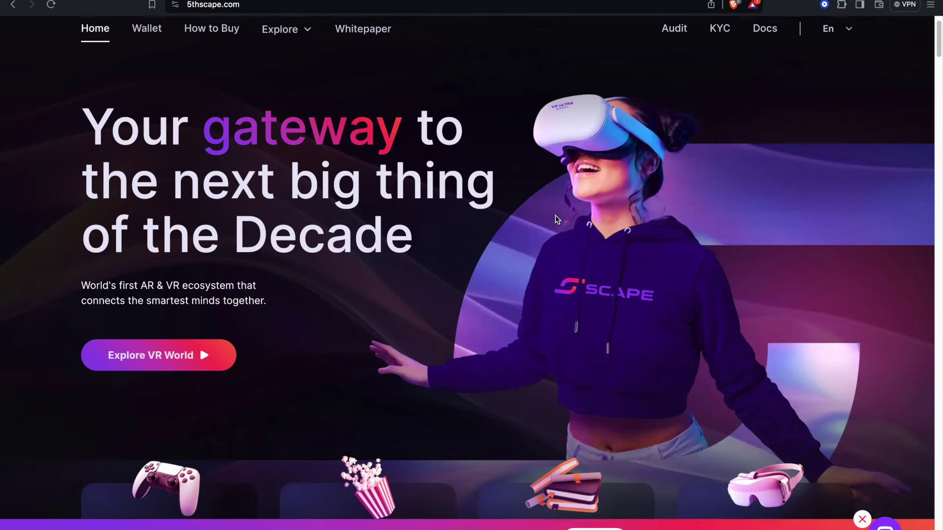
scroll(557, 219, down, 3)
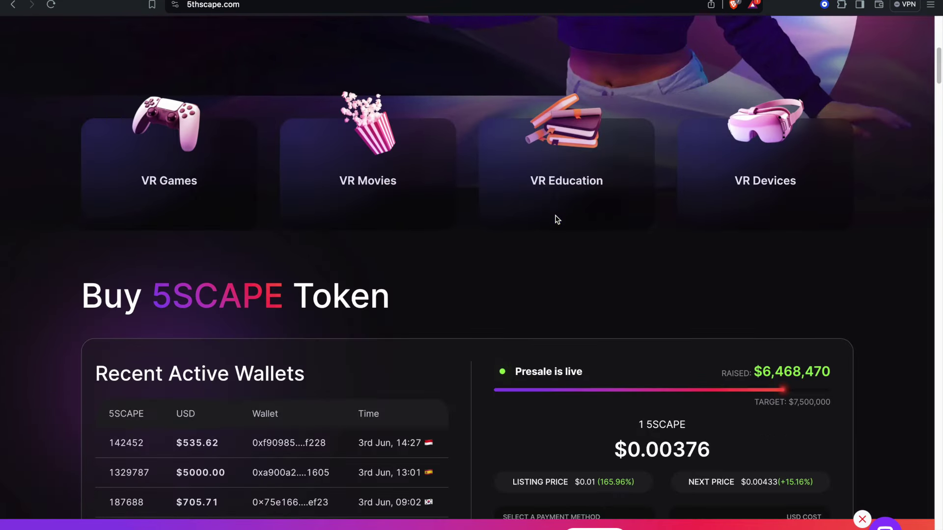
scroll(557, 220, down, 2)
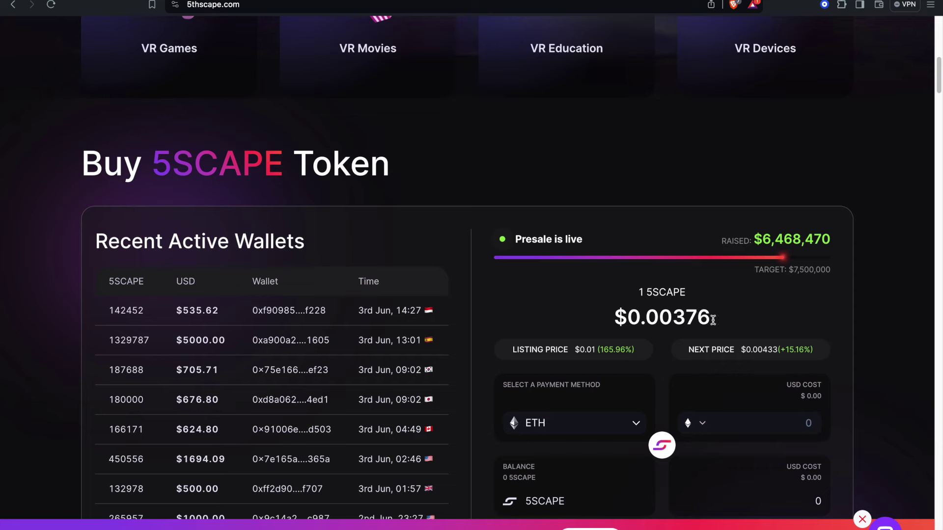
scroll(733, 324, down, 1)
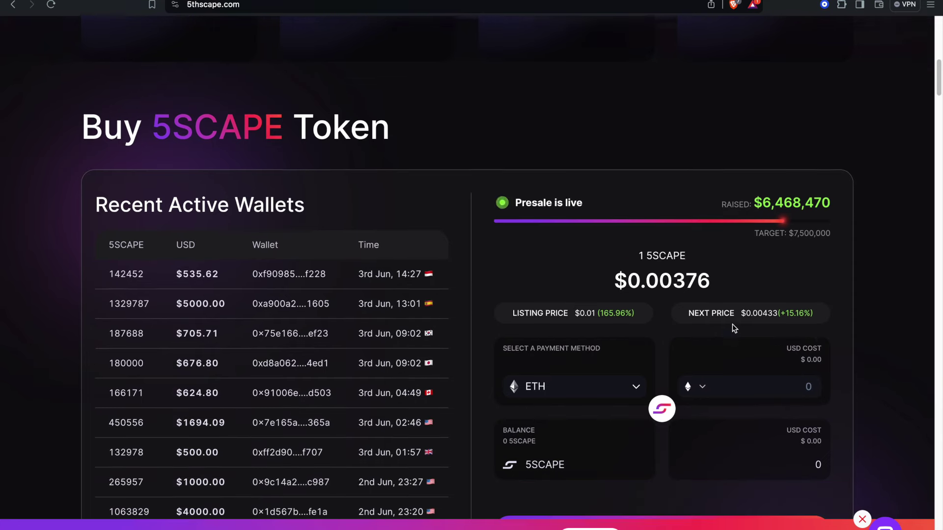
scroll(732, 324, down, 3)
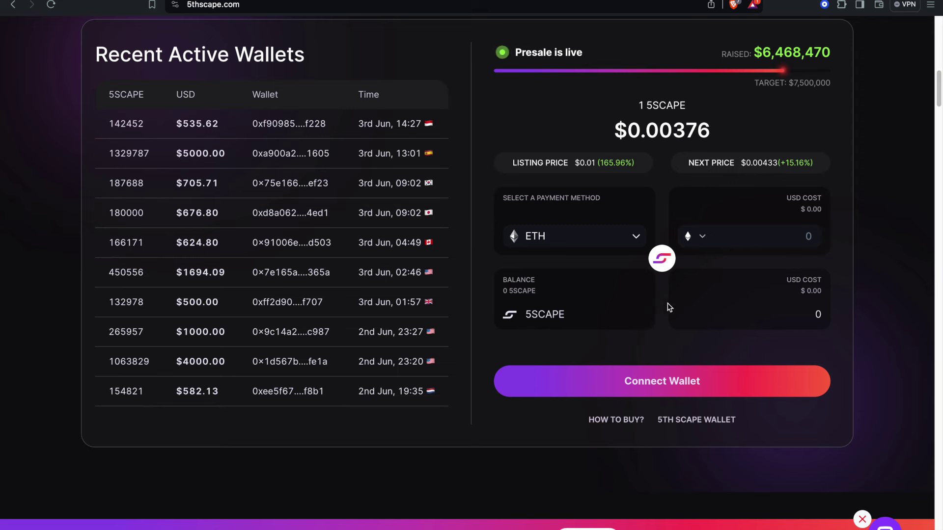
scroll(442, 273, up, 15)
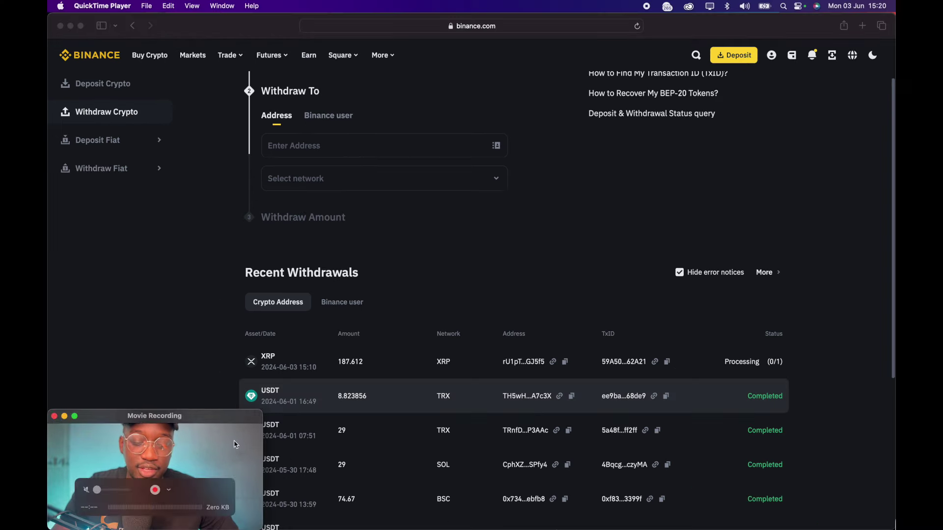
drag(263, 410, 336, 330)
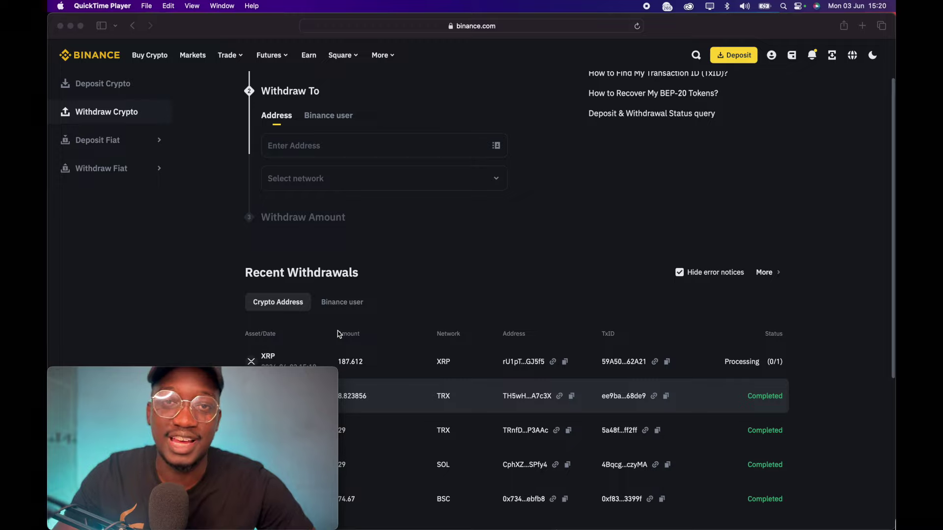